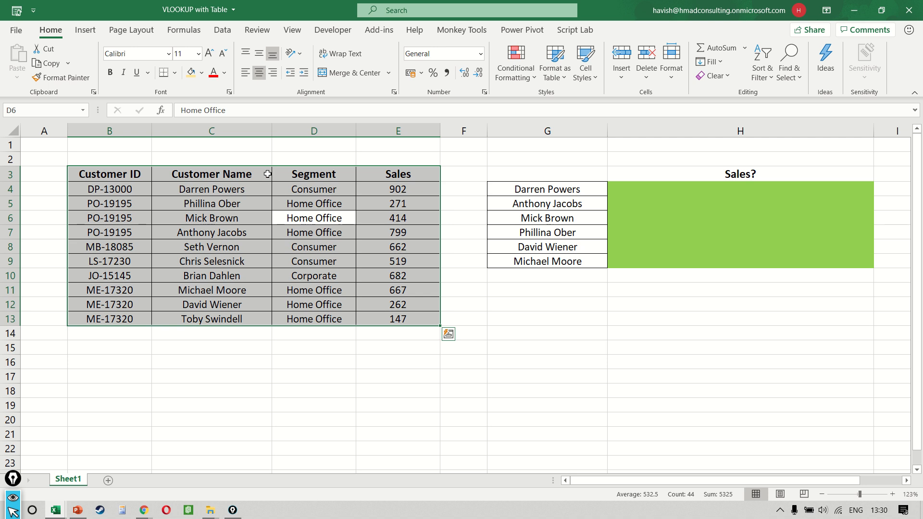
Step: Create a table with headers from C3:E13, leaving out the Customer ID column
click(98, 34)
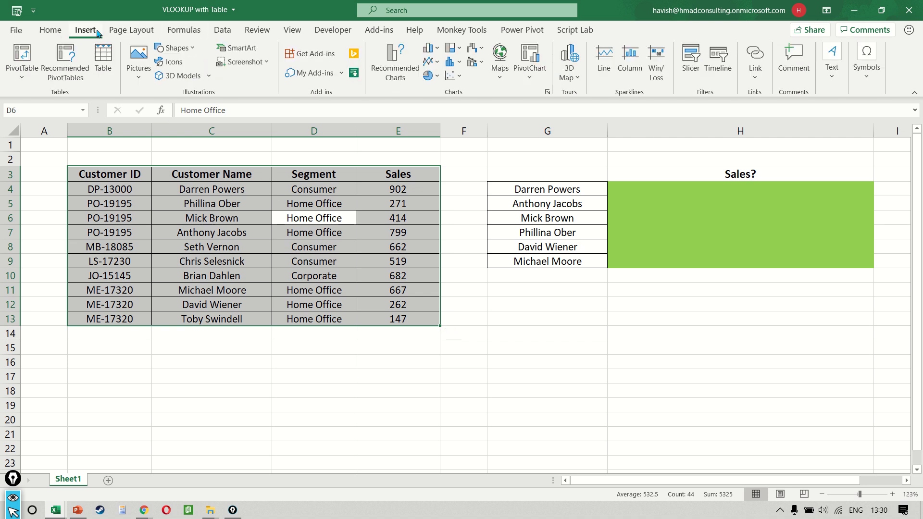
click(102, 70)
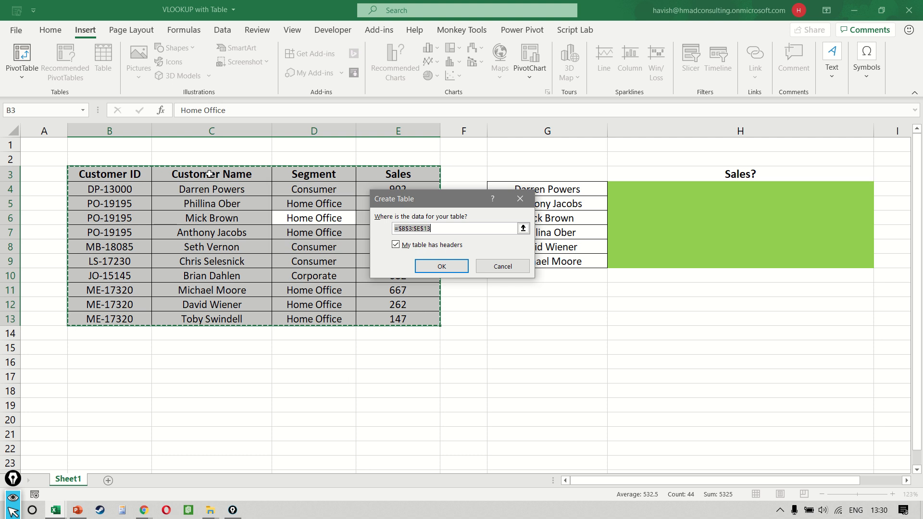
drag(210, 173, 398, 318)
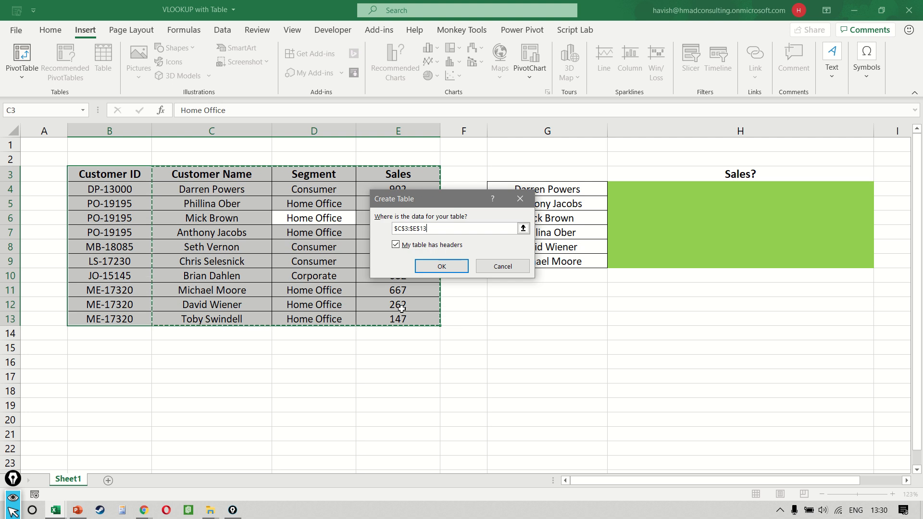
click(441, 267)
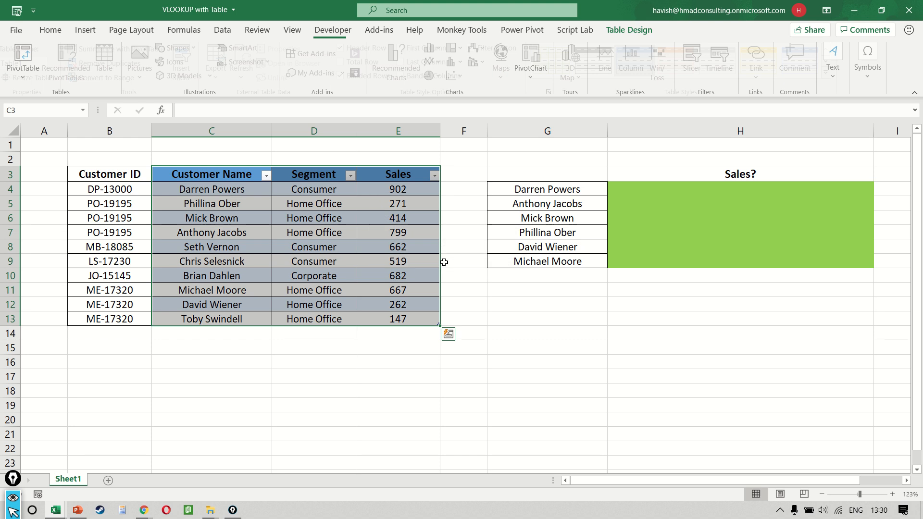
click(317, 260)
click(121, 190)
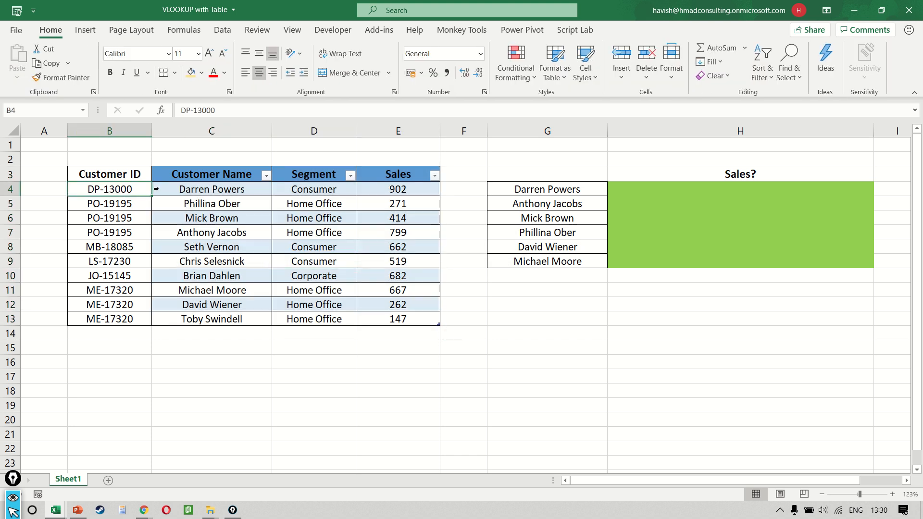
Step: Rename the table covering Customer Name, Segment and Sales as My_Table
drag(212, 174, 424, 317)
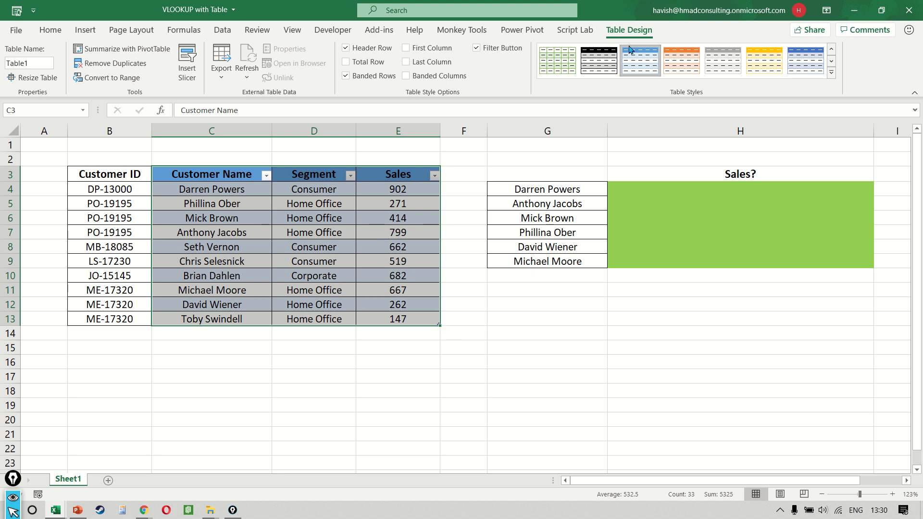
key(ctrl+q)
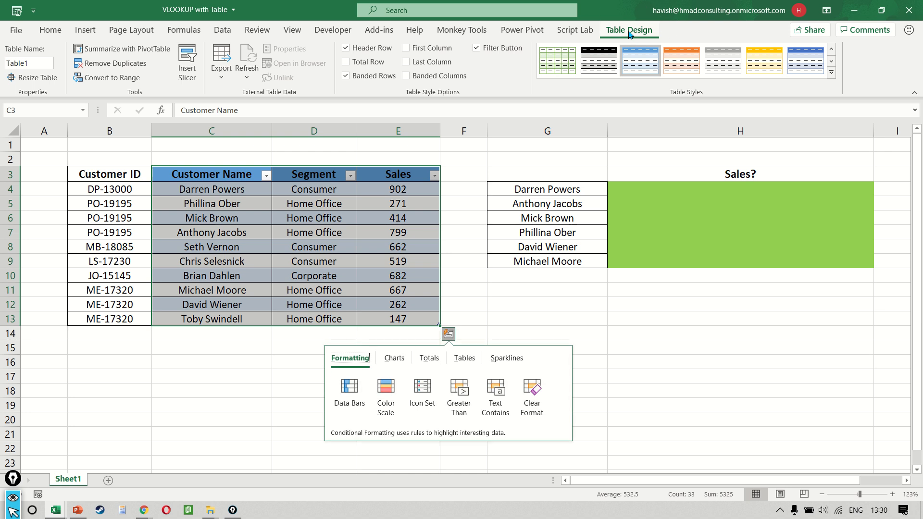
click(43, 63)
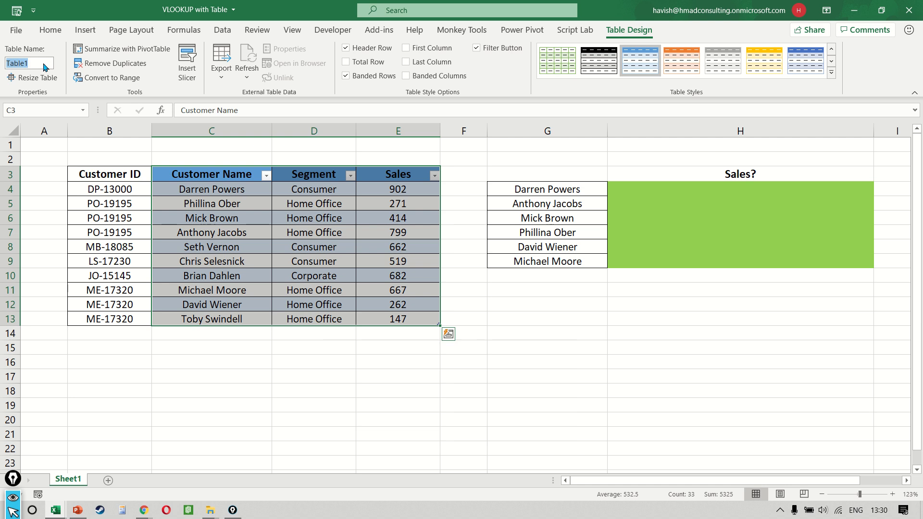
text(M)
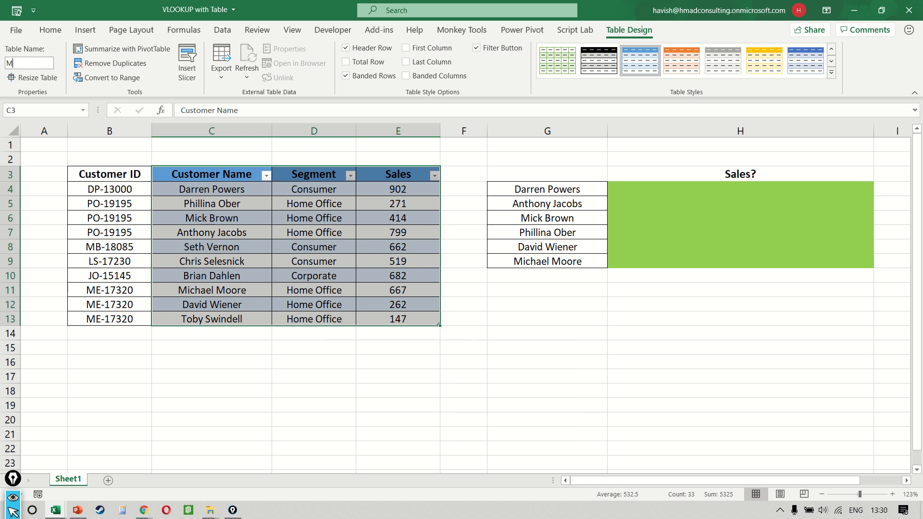
text(y_Table)
key(Return)
Step: Enter the exact-match lookup formula =VLOOKUP(G4,My_Table,3,FALSE) in cell H4
click(691, 202)
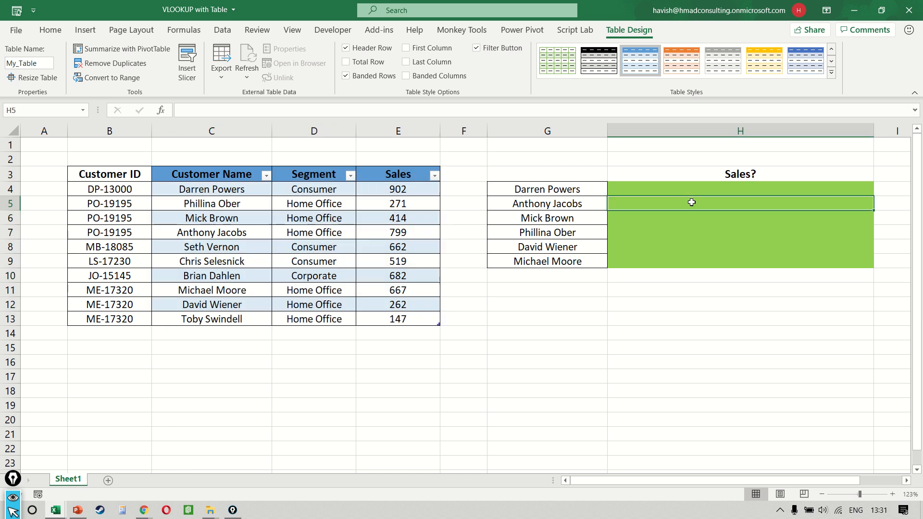
key(Up)
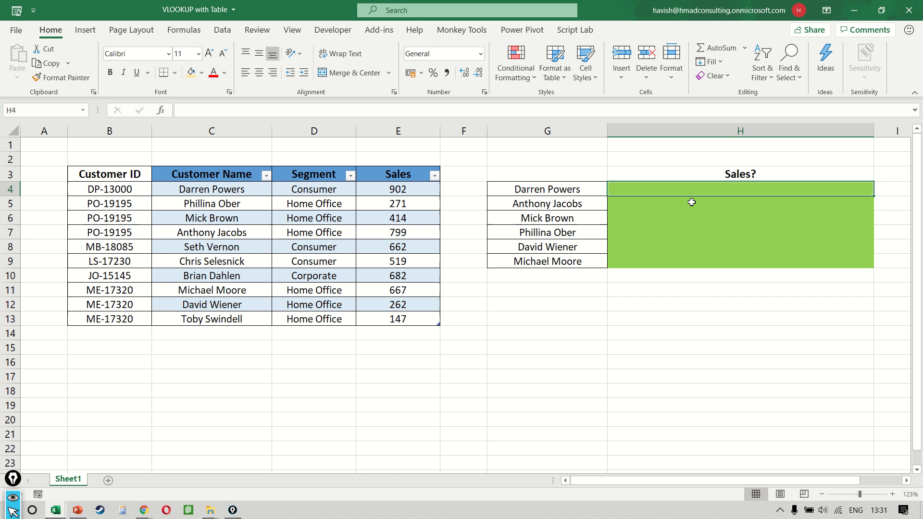
text(=)
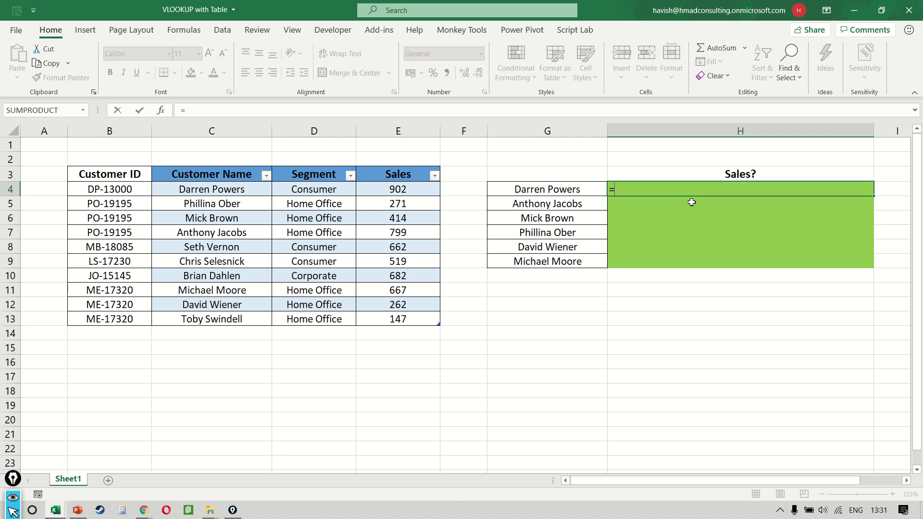
text(vlo)
key(Tab)
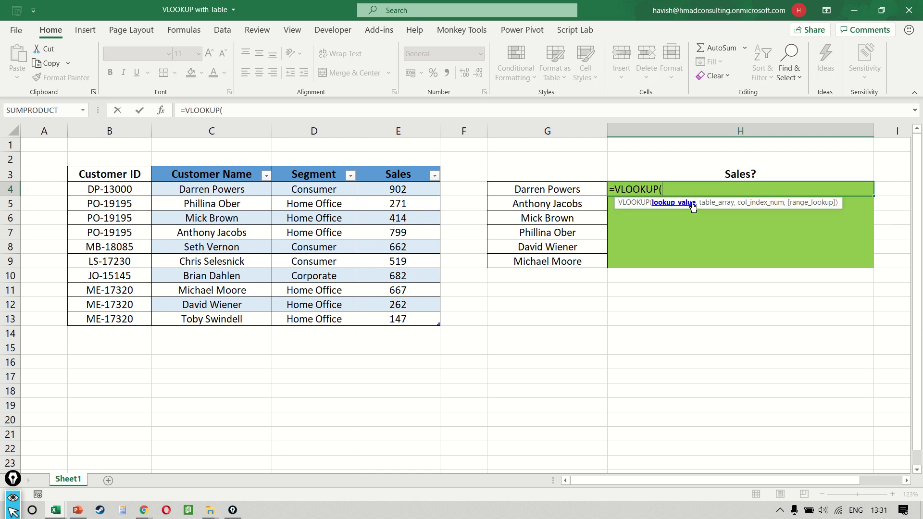
key(Left)
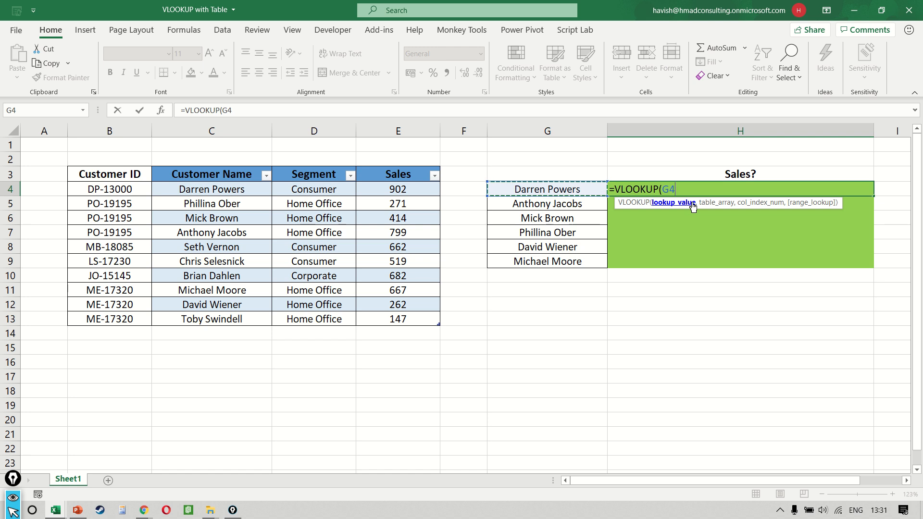
text(,)
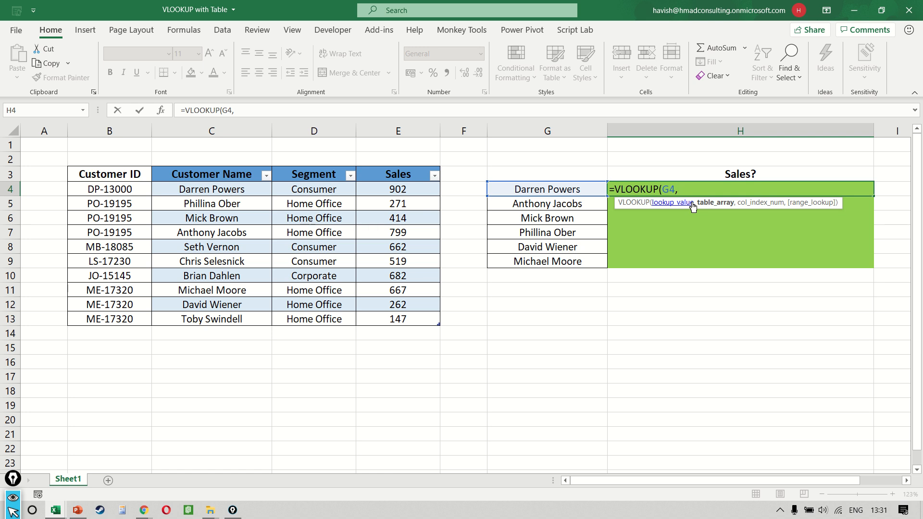
text(my)
key(Tab)
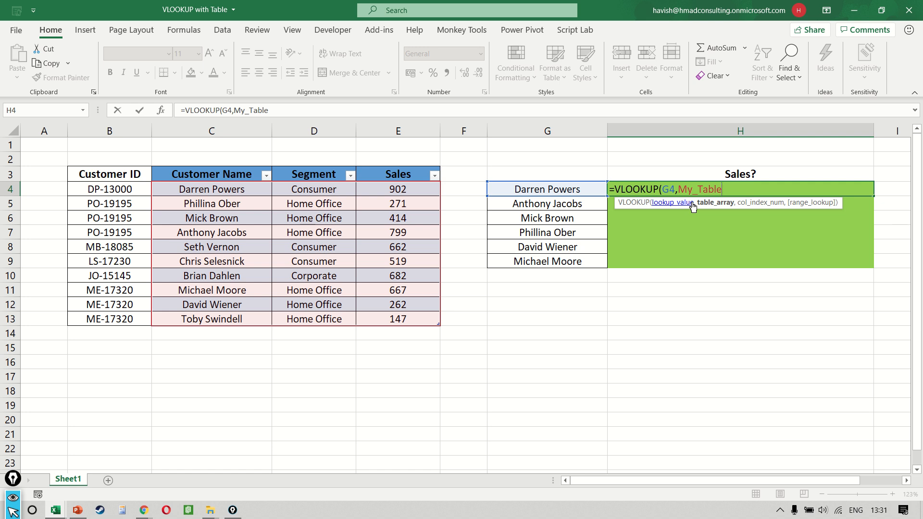
text(,3,)
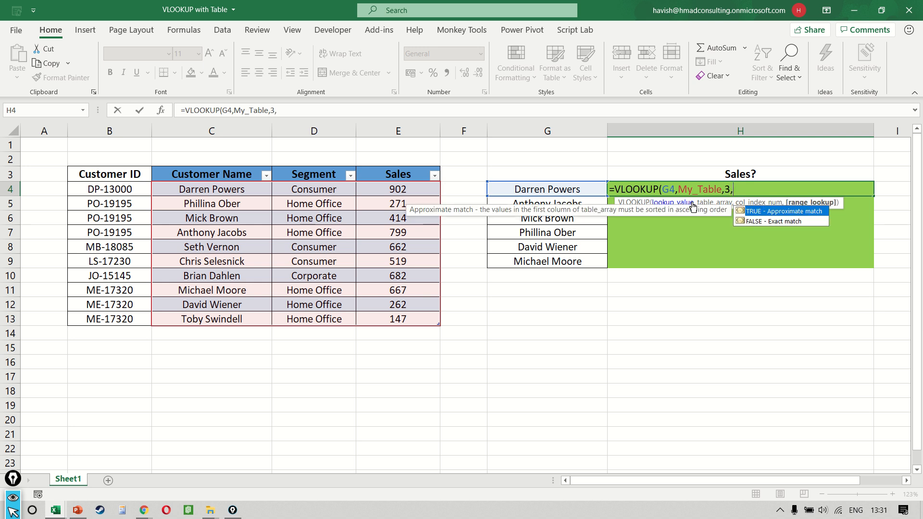
key(Down)
key(Tab)
text())
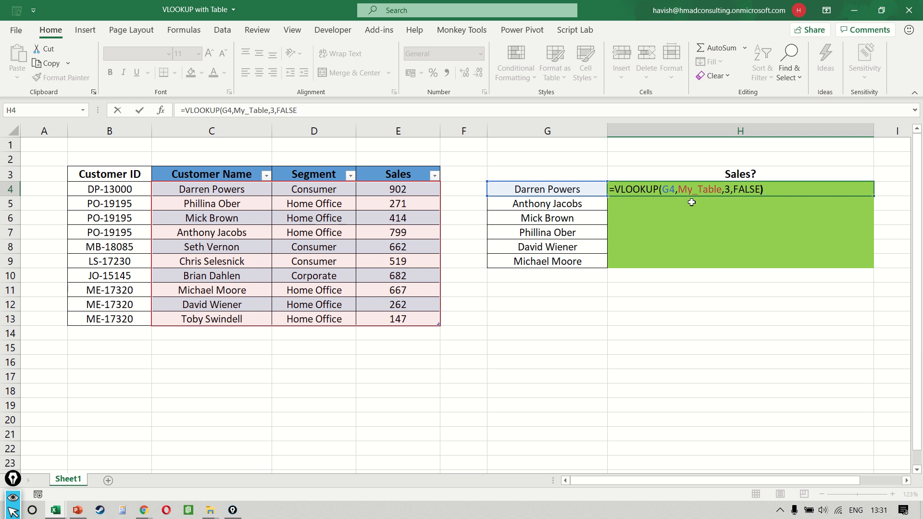
key(ctrl+Return)
Step: Fill the VLOOKUP formula from H4 down through H9
key(shift+Down)
key(shift+Down)
key(shift+Down)
key(shift+Down)
key(shift+Down)
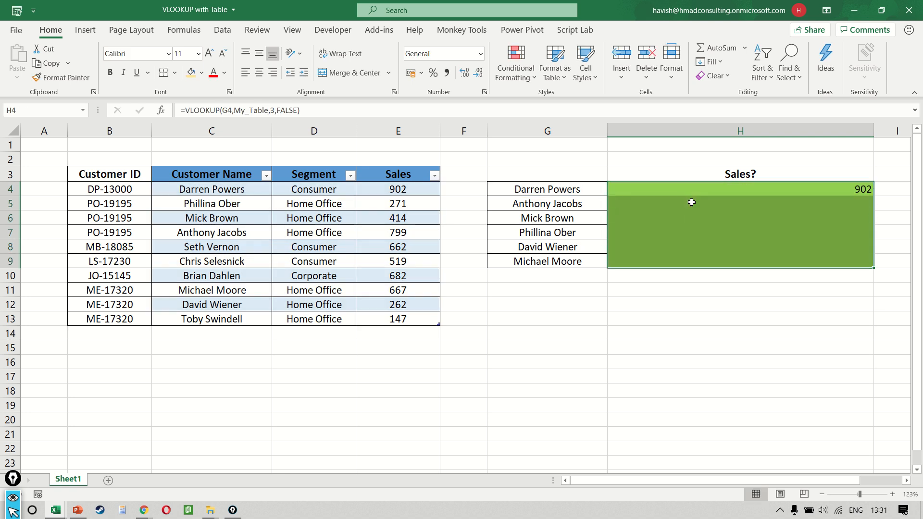
key(ctrl+d)
Step: Review the filled lookup formulas and examine which table range the formula in H4 references
click(691, 202)
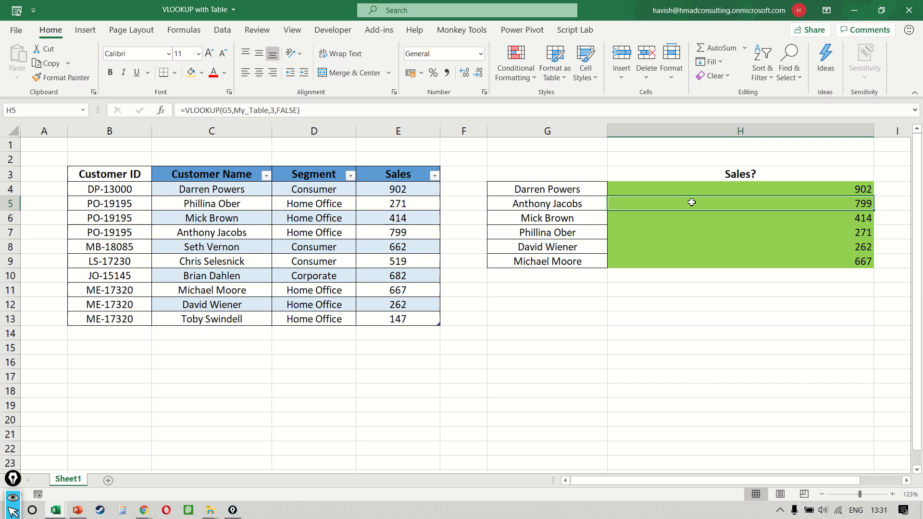
key(Down)
key(Left)
key(Down)
key(Down)
key(Down)
key(Left)
key(Down)
key(Down)
key(Right)
key(Right)
key(Up)
key(Up)
key(Up)
key(Up)
key(Up)
key(Up)
key(Up)
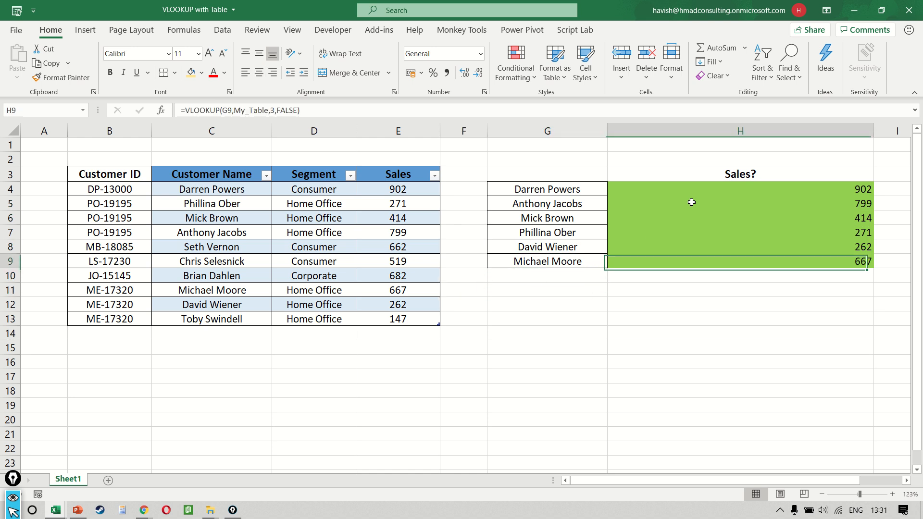
key(F2)
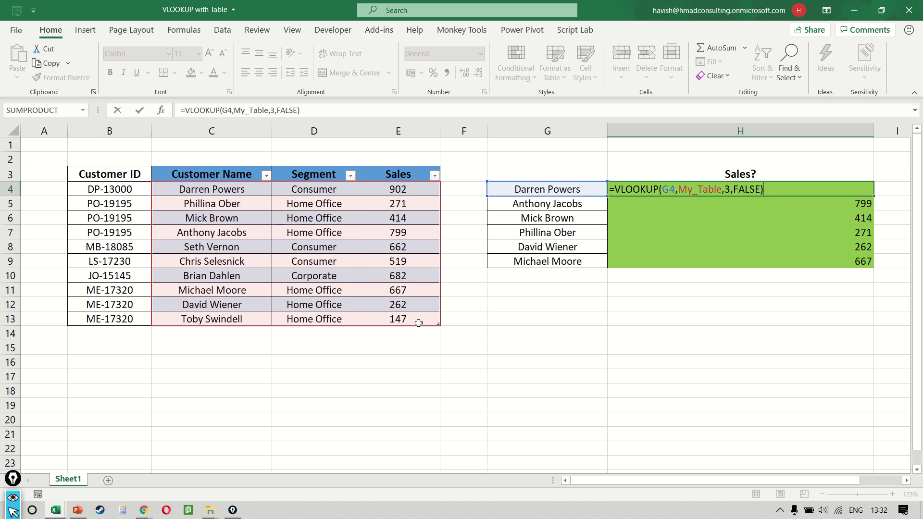
key(Return)
Step: Enter a new customer's name with a capitalised last initial in G10, below the lookup list
key(Down)
key(Down)
key(Down)
key(Down)
key(Left)
key(Down)
text(h)
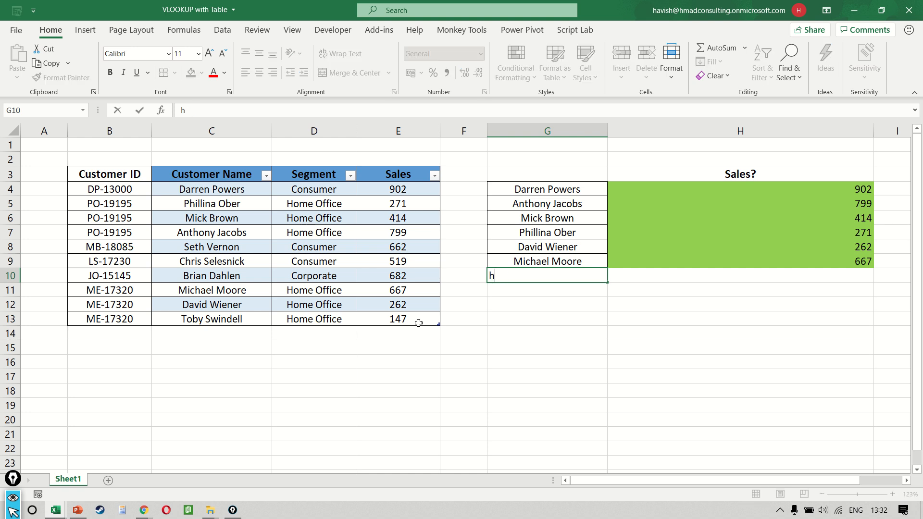
text(avish)
key(Return)
key(Up)
text(Haiv)
key(BackSpace)
key(BackSpace)
text(vish M)
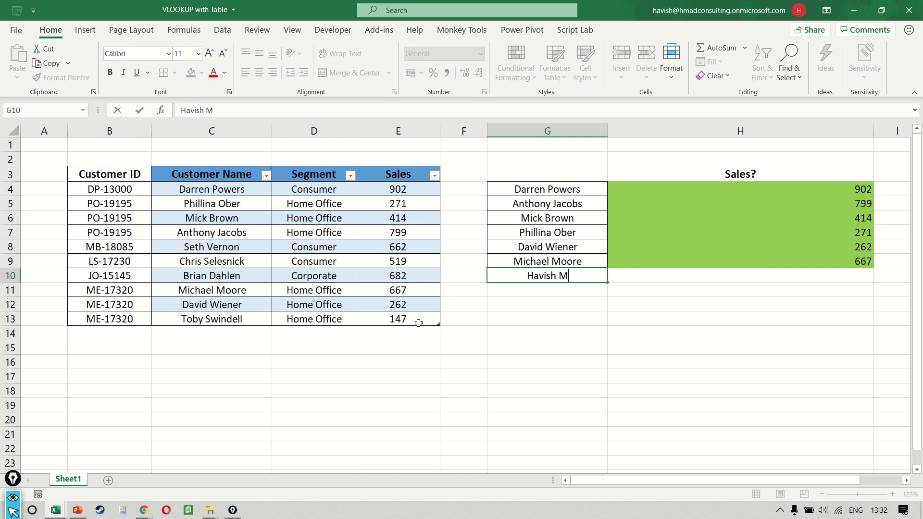
key(Return)
Step: Fill the VLOOKUP formula from H9 down into H10 for the new customer
key(Up)
key(Right)
key(ctrl+d)
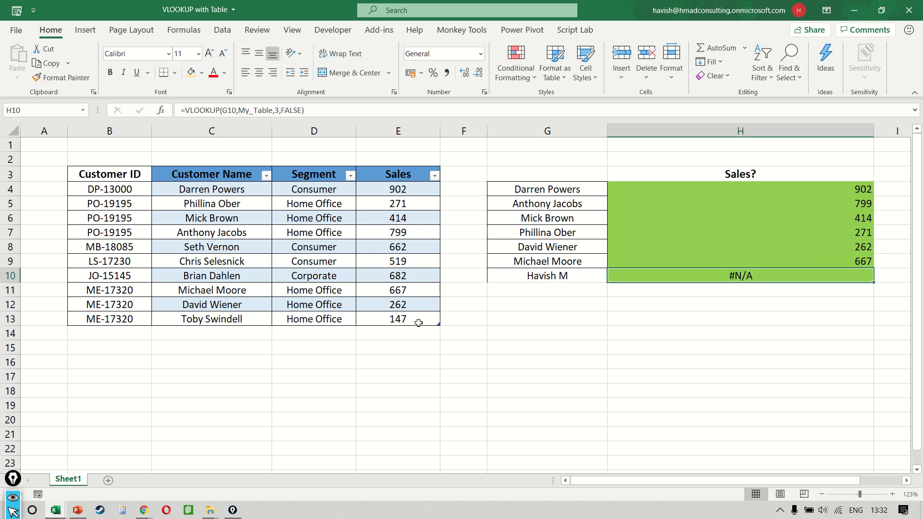
Step: Copy cell G9 and paste only its formats onto G10
key(Left)
key(Up)
key(ctrl+c)
key(Down)
key(ctrl+alt+v)
key(t)
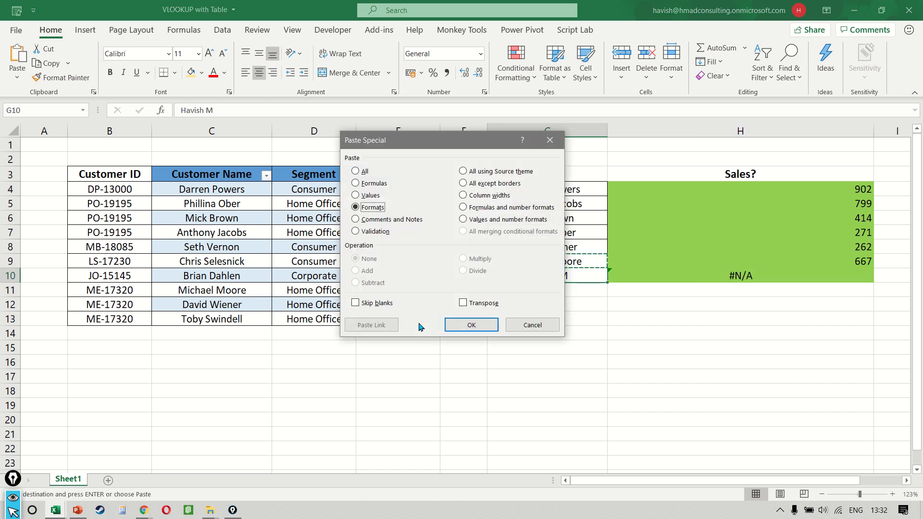
key(Return)
Step: Add a new row to My_Table with the new customer's first name, segment Consumer and sales 100
click(418, 322)
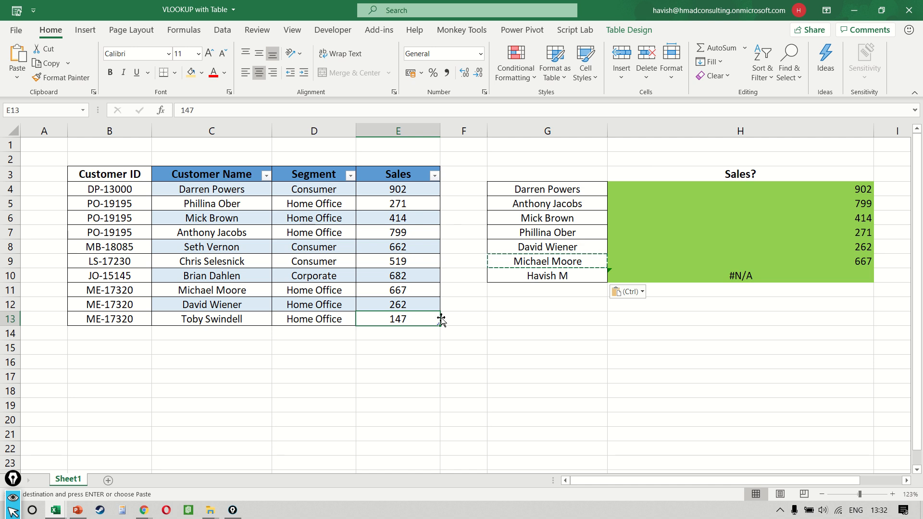
key(Tab)
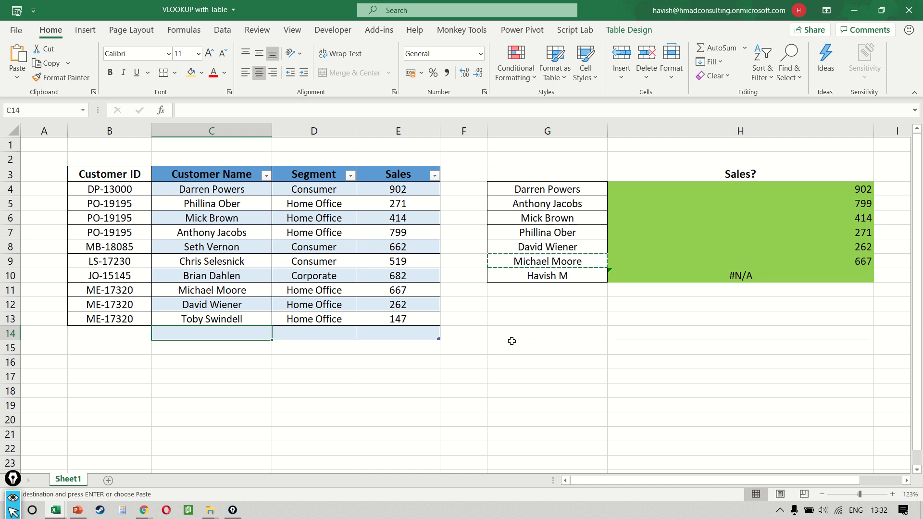
key(Caps_Lock)
text(Hav)
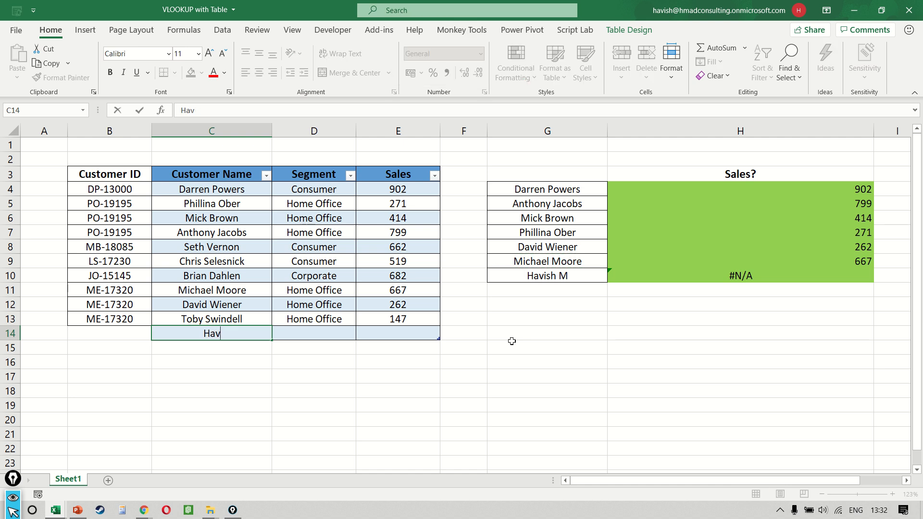
text(ish)
key(Tab)
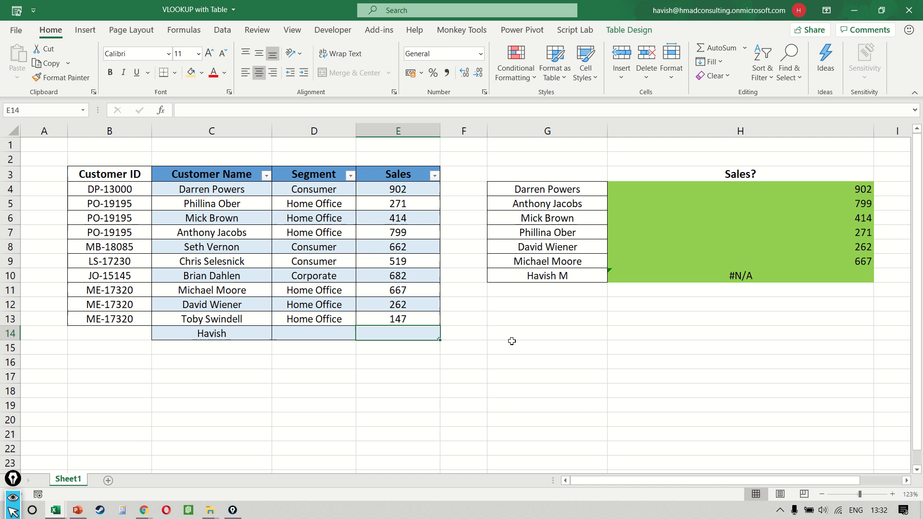
text(Consumer)
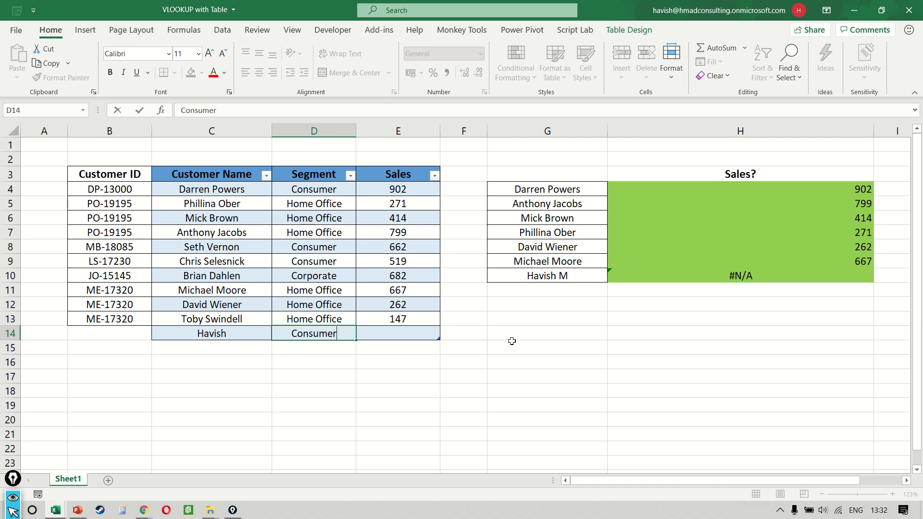
key(Tab)
text(100)
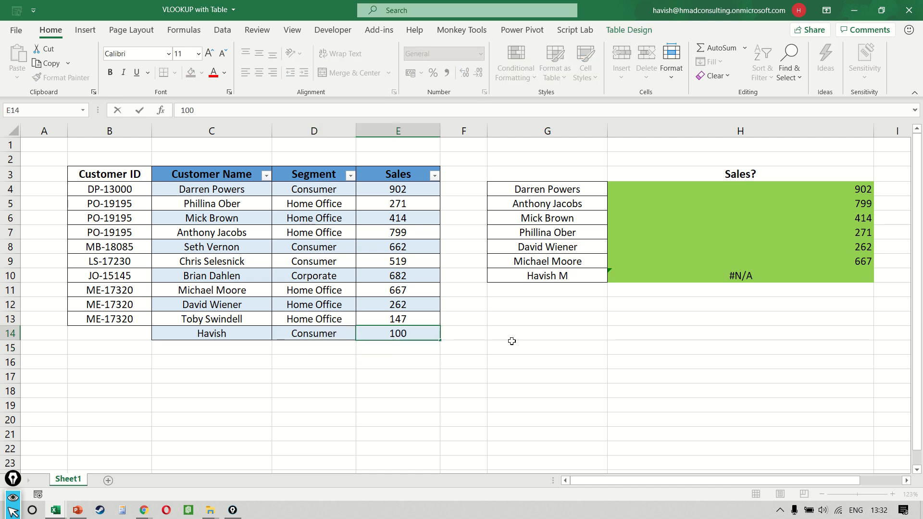
key(Return)
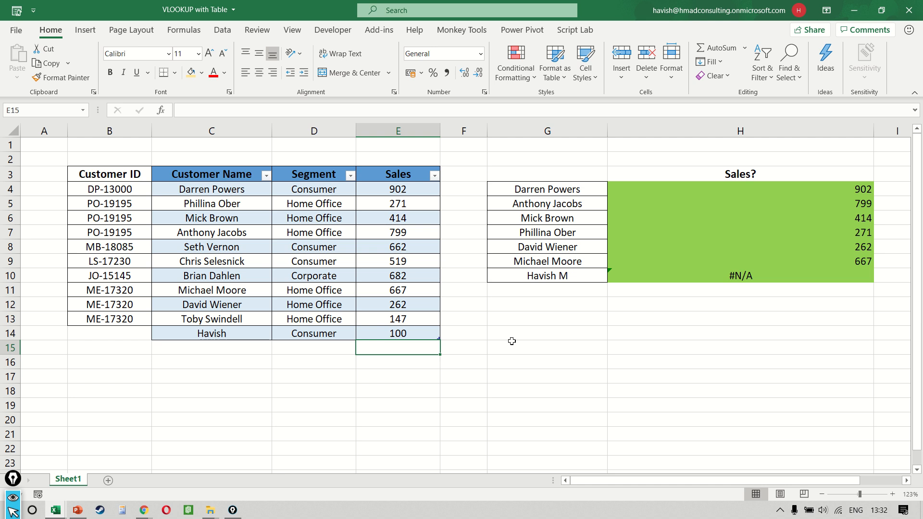
Step: Examine the VLOOKUP formula in H10, the table range it references and its lookup value in G10
key(Up)
key(Up)
key(Right)
key(Right)
key(Right)
key(Up)
key(Up)
key(Up)
key(F2)
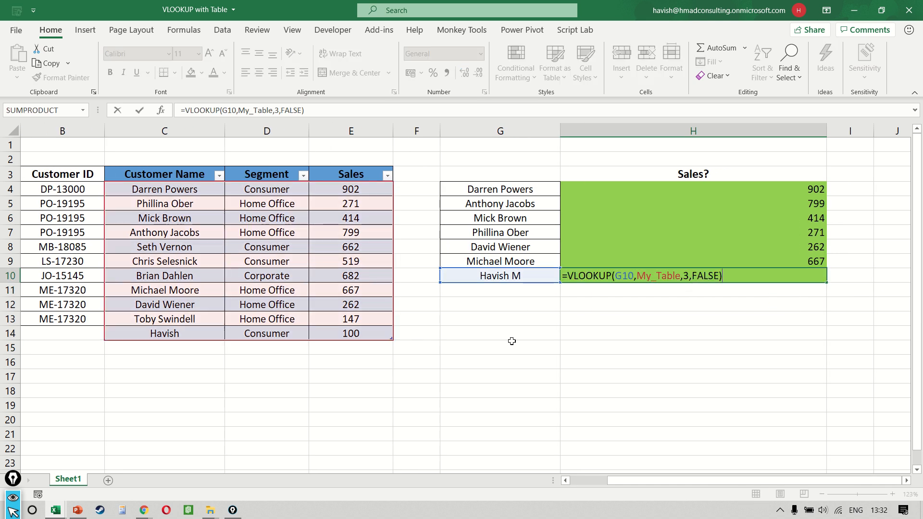
key(Escape)
key(F2)
key(Escape)
key(Left)
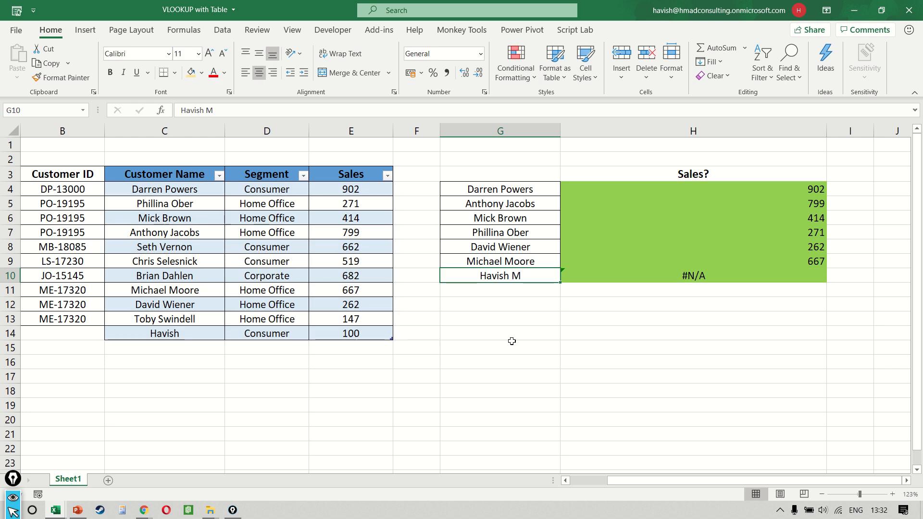
Step: Add the surname initial to the customer name in C14 so it matches the lookup name in G10
click(174, 336)
scroll(174, 340, left, 1)
key(F2)
text(M)
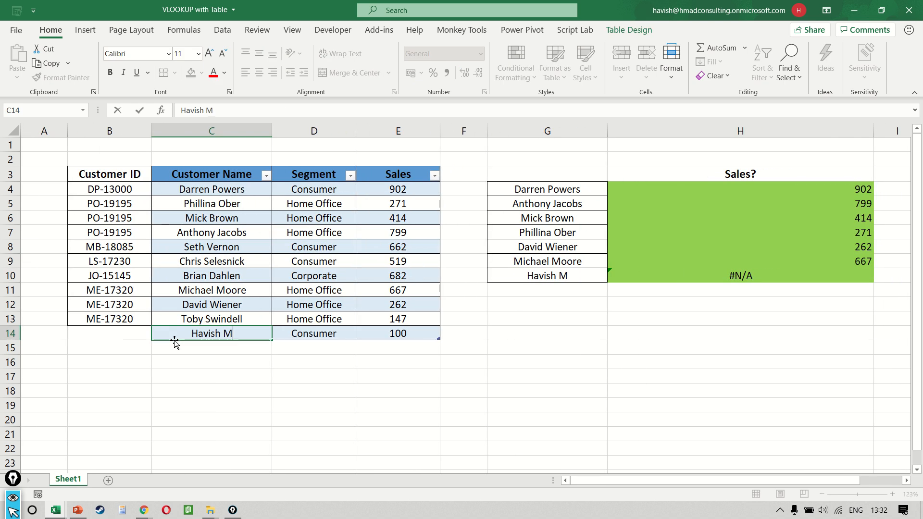
key(Return)
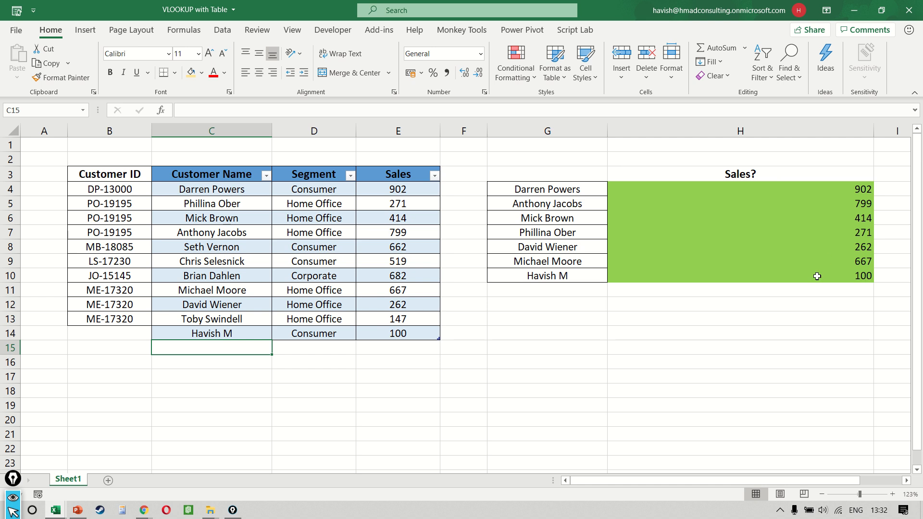
Step: Examine the VLOOKUP formula in H10 and the columns C to E that hold its source table
key(F2)
click(816, 276)
key(F2)
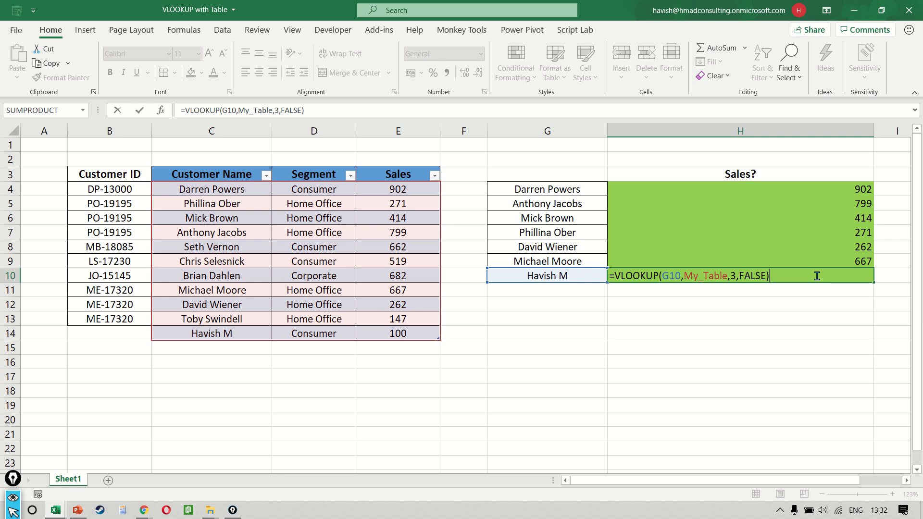
key(Escape)
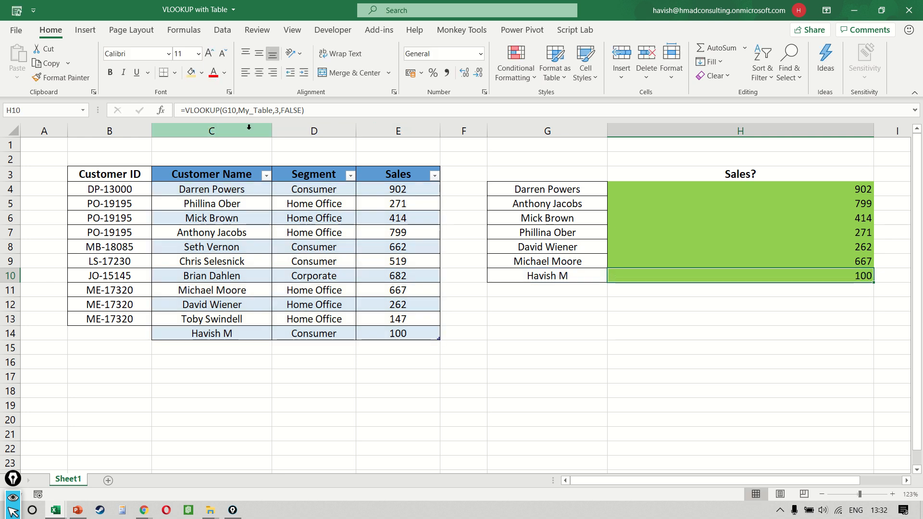
drag(248, 127, 410, 125)
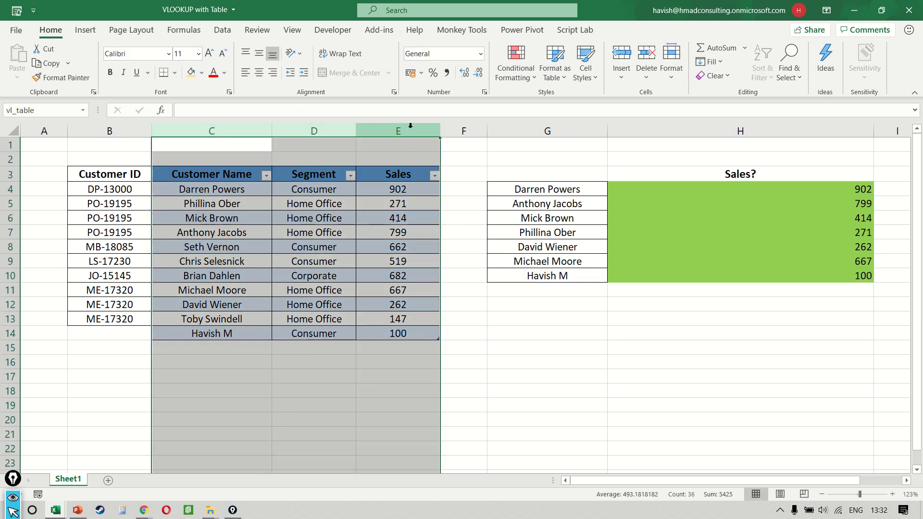
Step: Extend My_Table with three blank rows, 15 to 17, below the last customer record
click(417, 333)
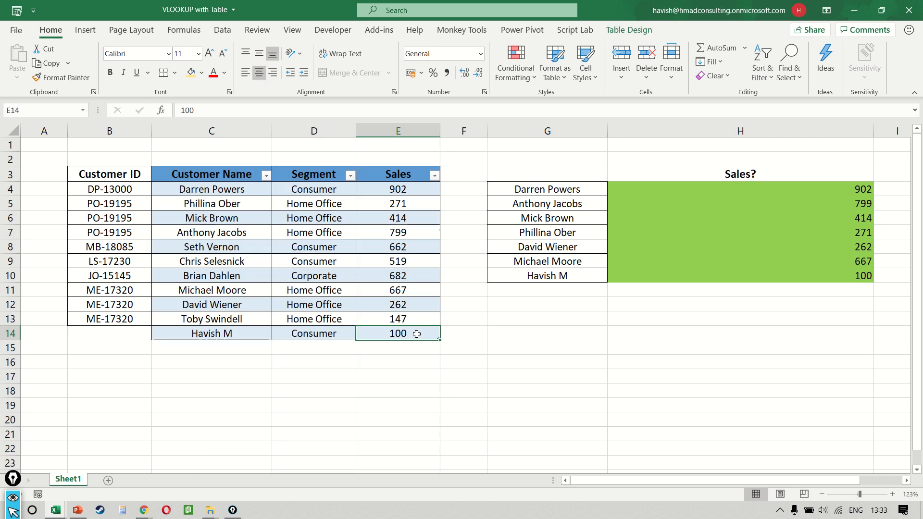
key(Tab)
key(Tab)
key(Tab)
key(Tab)
key(Tab)
key(Tab)
key(Tab)
key(Tab)
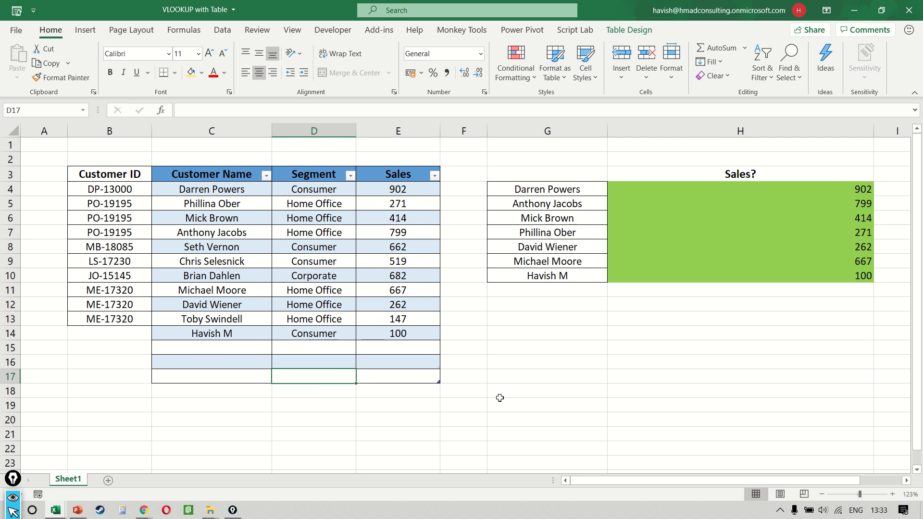
Step: Check the new blank rows, the full table range C3:E17 and the My_Table reference in the H4 formula
click(245, 345)
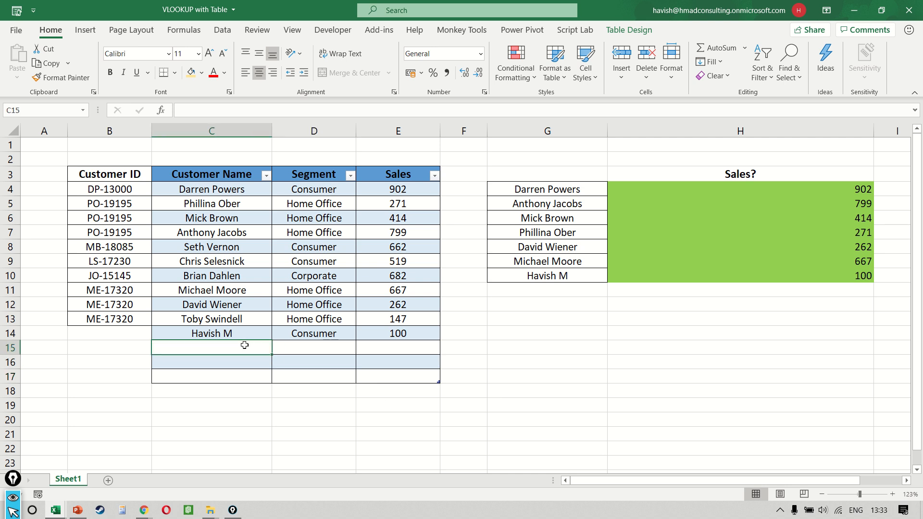
drag(245, 345, 243, 374)
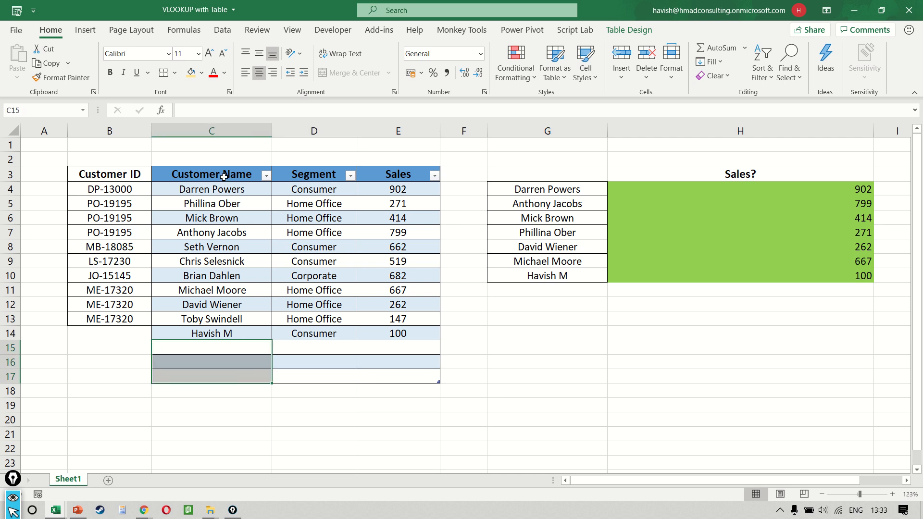
drag(224, 177, 423, 375)
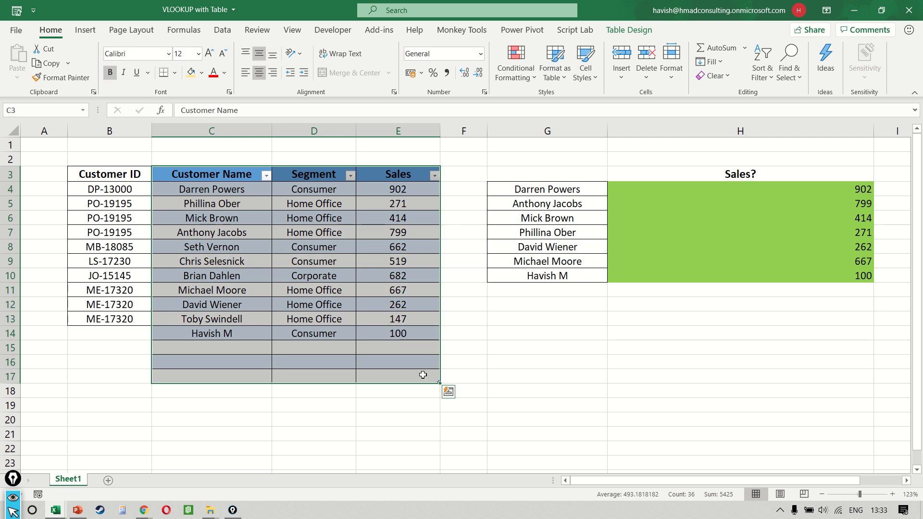
double_click(658, 192)
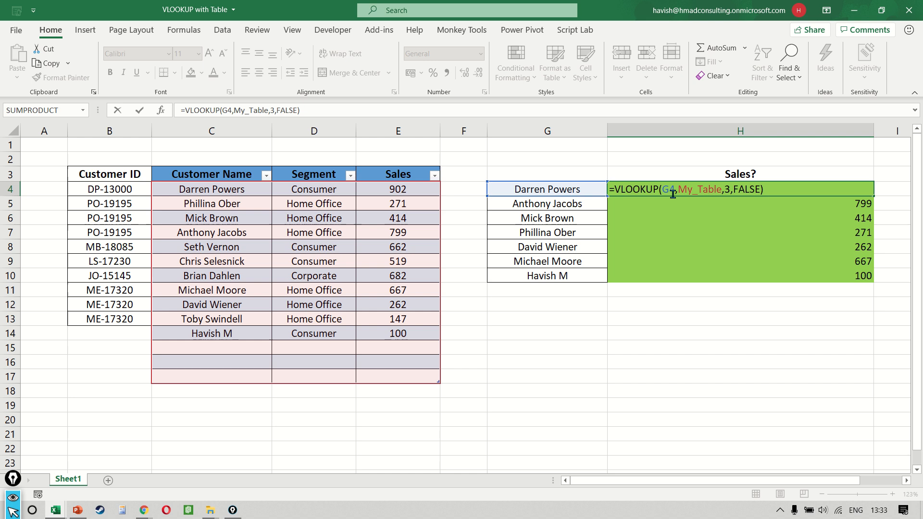
drag(678, 189, 721, 187)
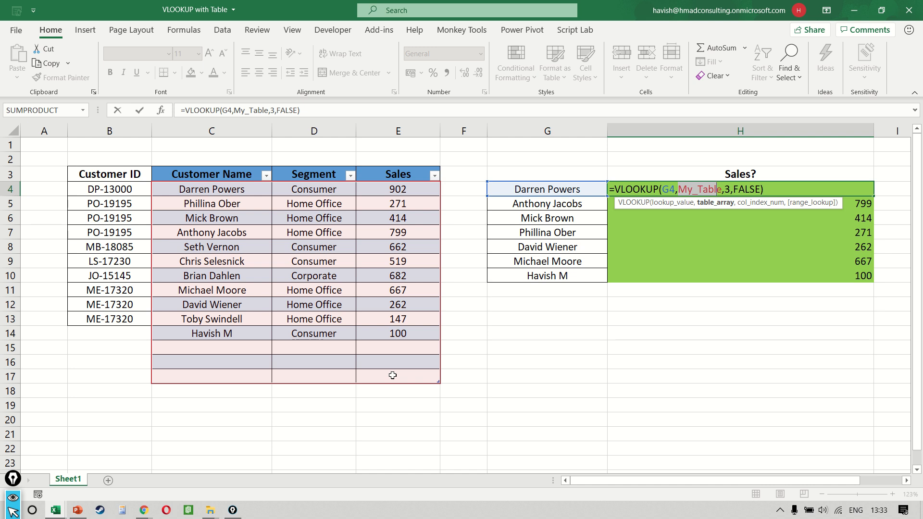
key(ctrl+Return)
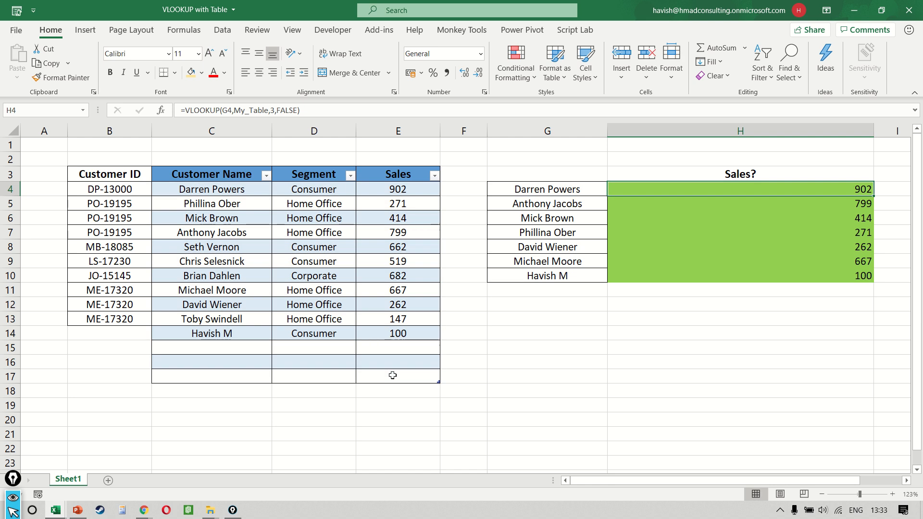
Step: Try a formula in G12 that references the Sales cells in E12 and E11 of My_Table
click(568, 310)
text(=)
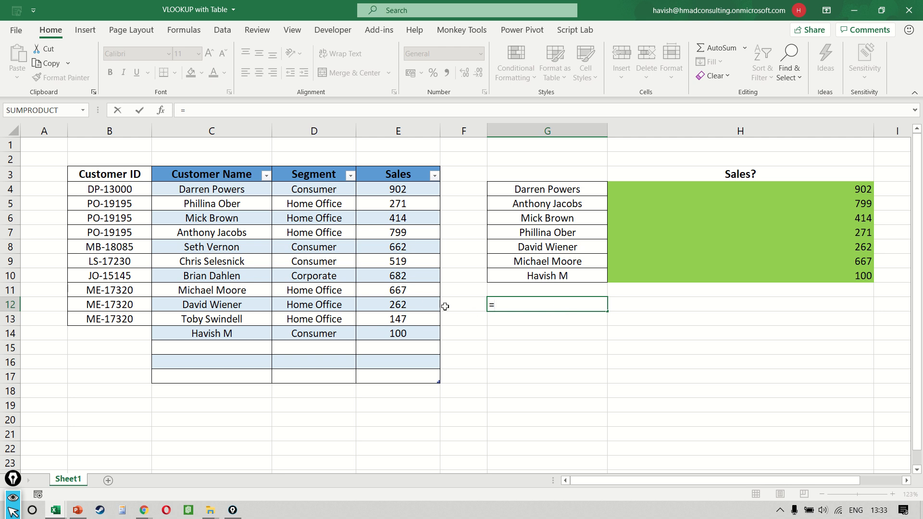
click(415, 299)
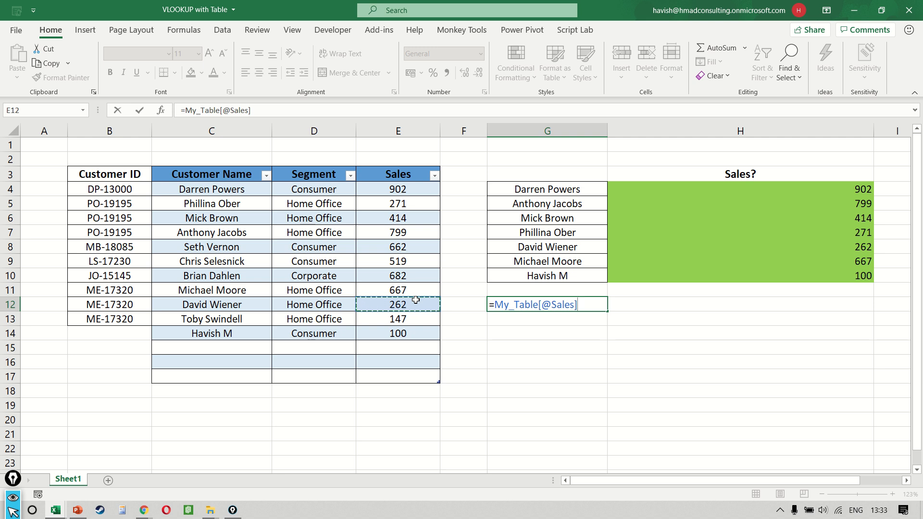
key(Up)
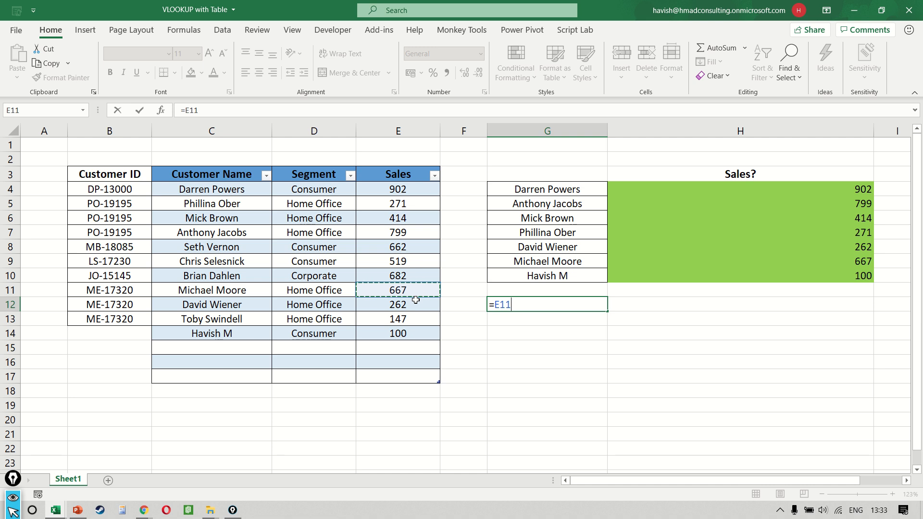
key(Down)
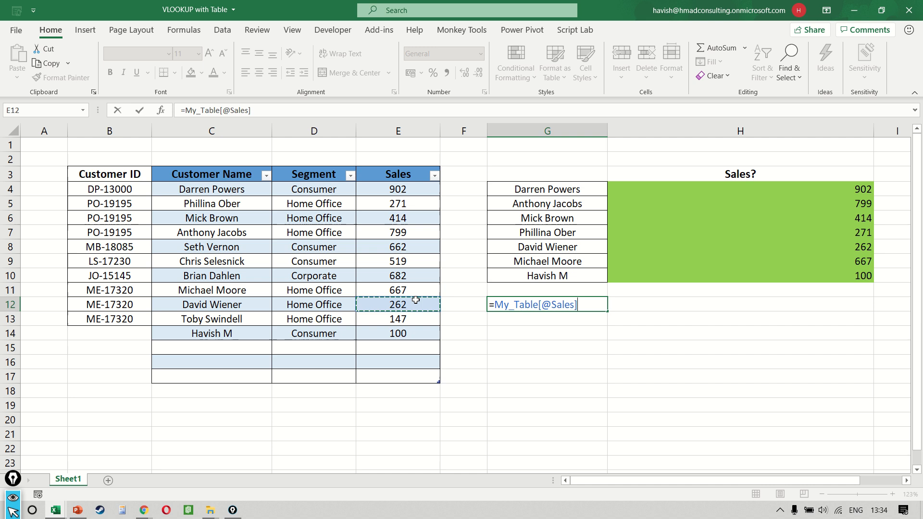
key(Escape)
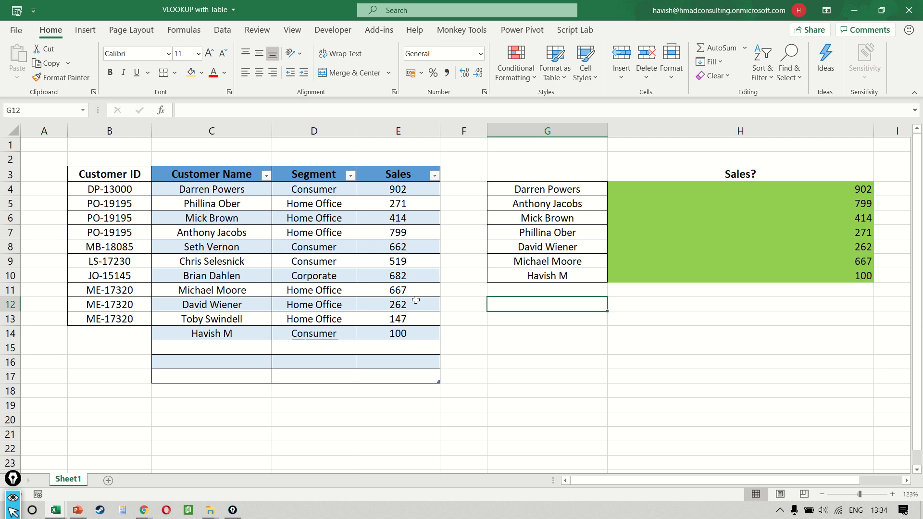
Step: Total the table's Sales column in G12 with the formula =SUM(My_Table[Sales])
text(=su)
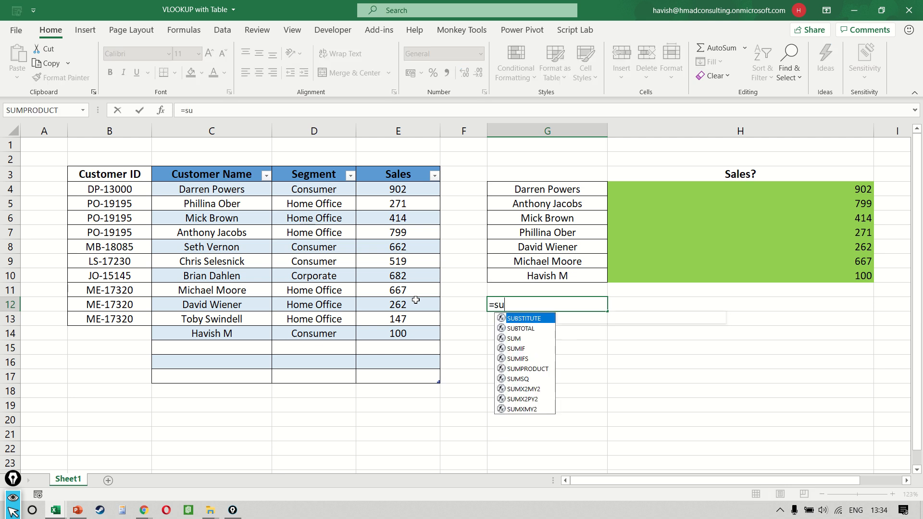
key(Tab)
click(387, 188)
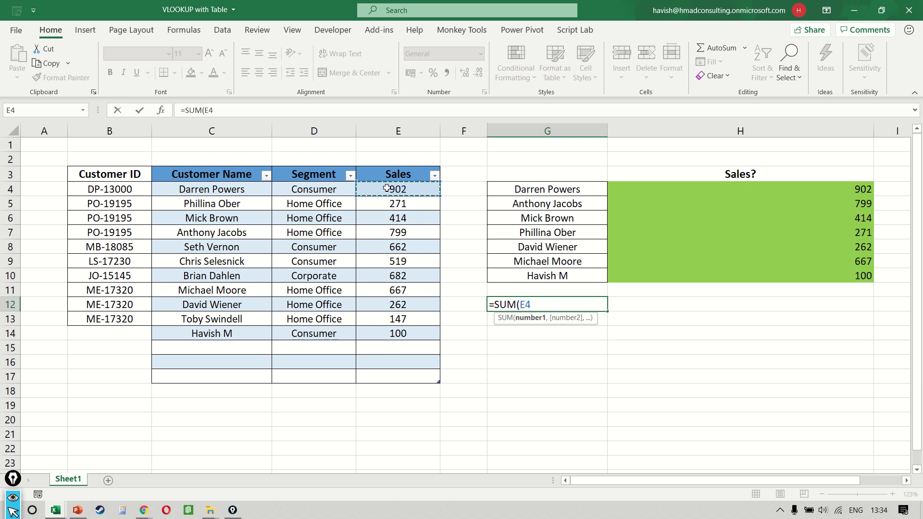
key(ctrl+shift+Down)
key(ctrl+space)
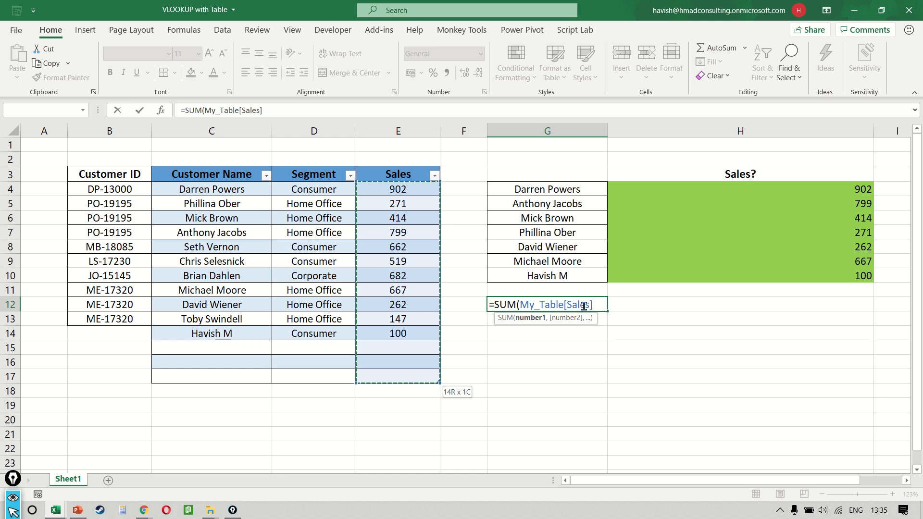
key(Return)
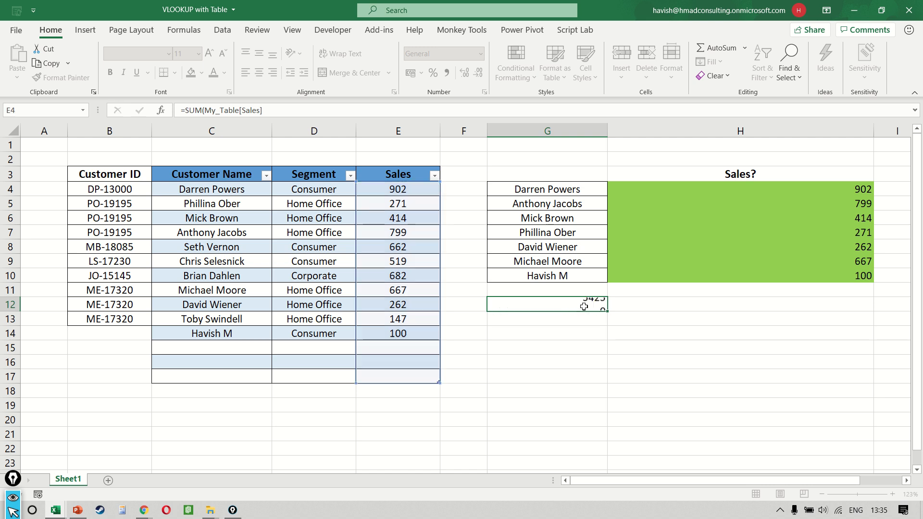